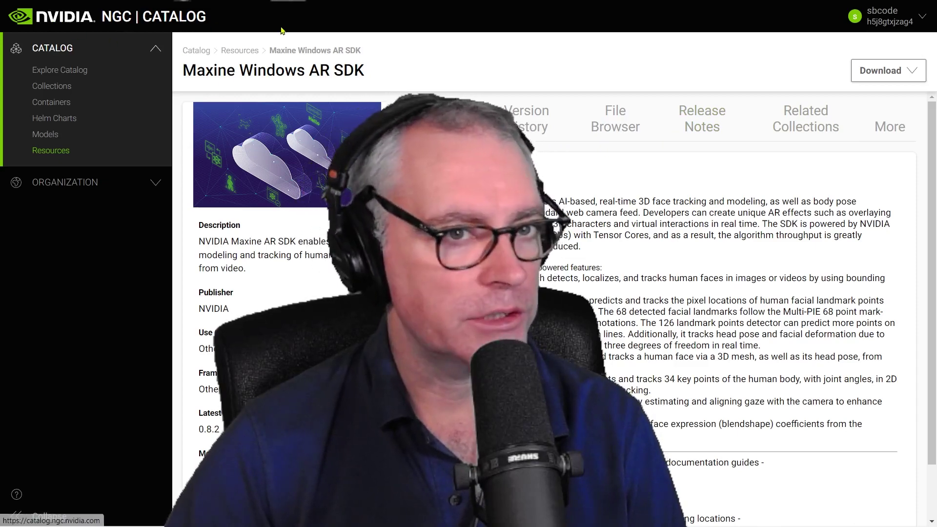
Check the SDK's download options, then return to the main NGC catalog page
mouse_move(273, 1)
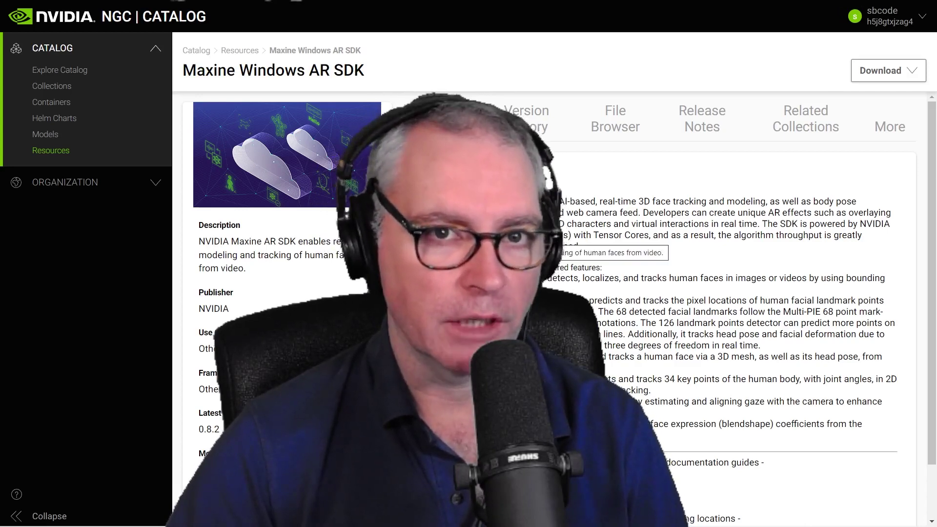
click(909, 81)
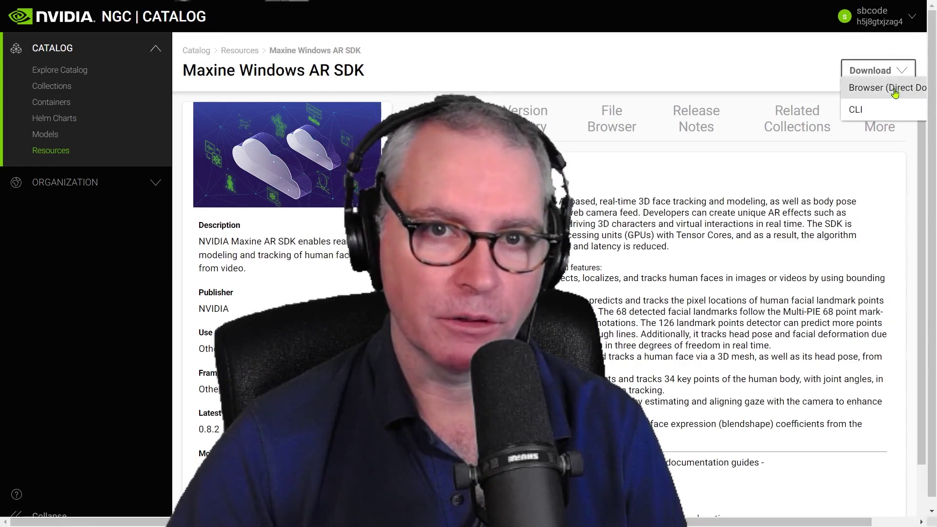
click(895, 88)
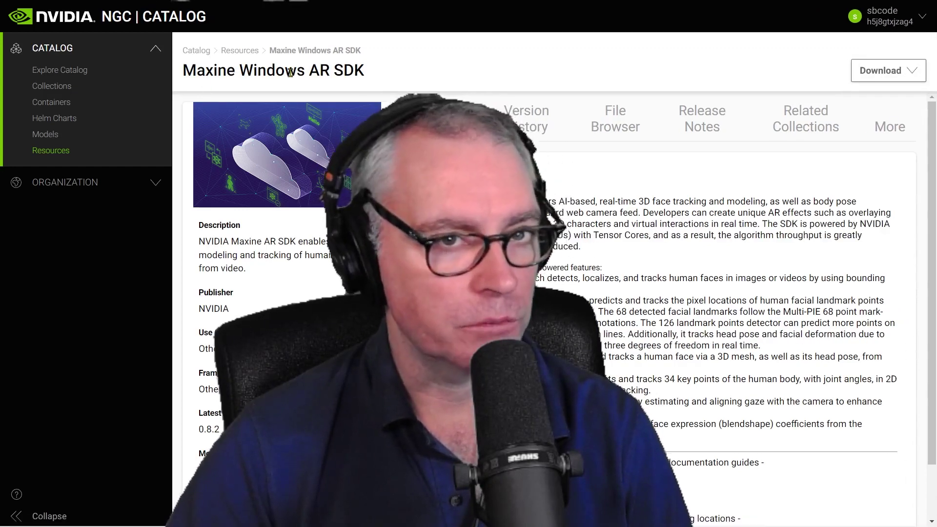
click(196, 51)
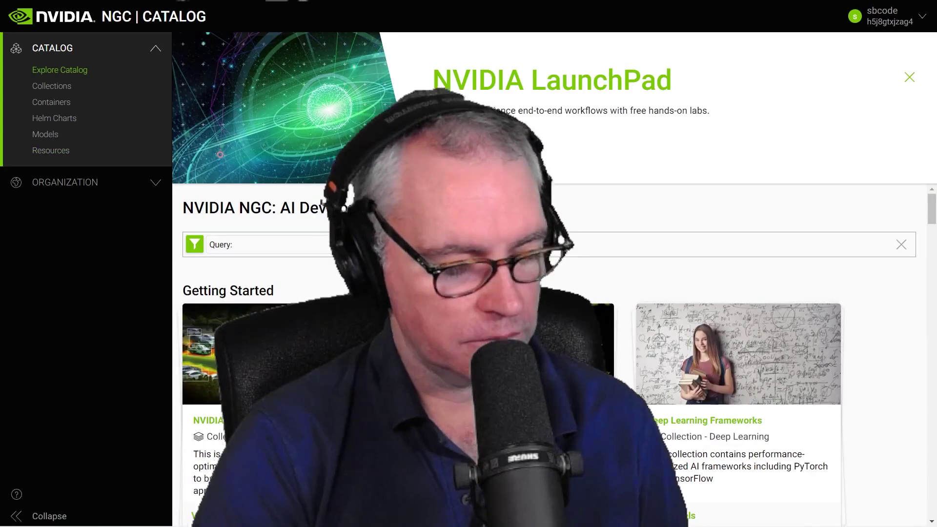
Search 'ar' and read the Eye contact feature on the Maxine Windows AR SDK page
text(ar)
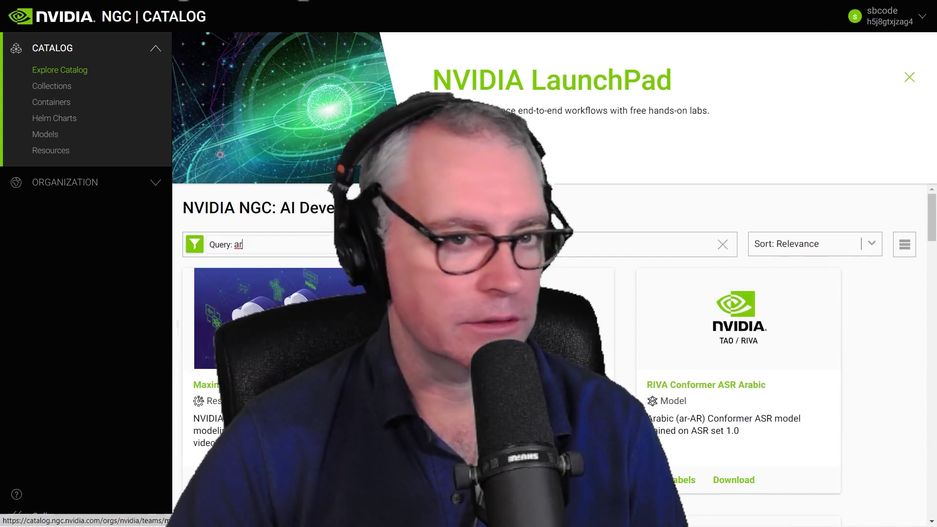
click(254, 384)
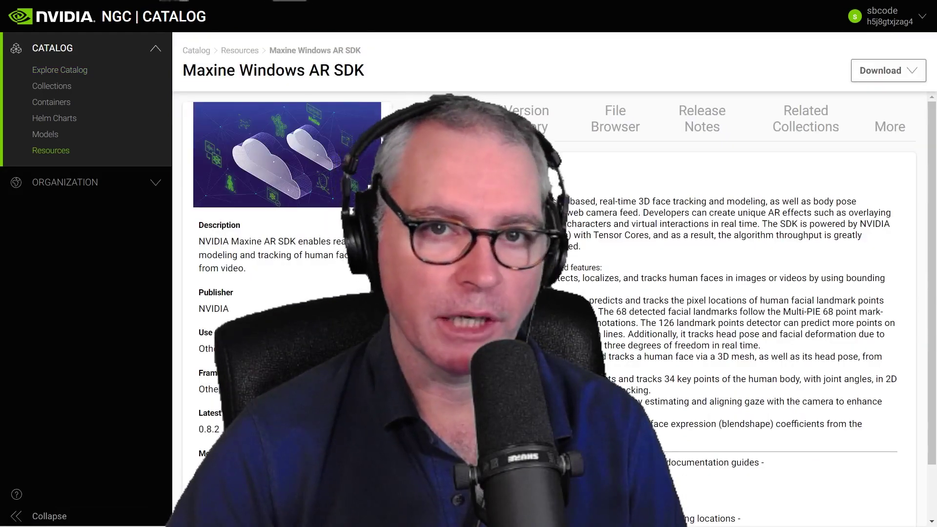
scroll(551, 302, down, 1)
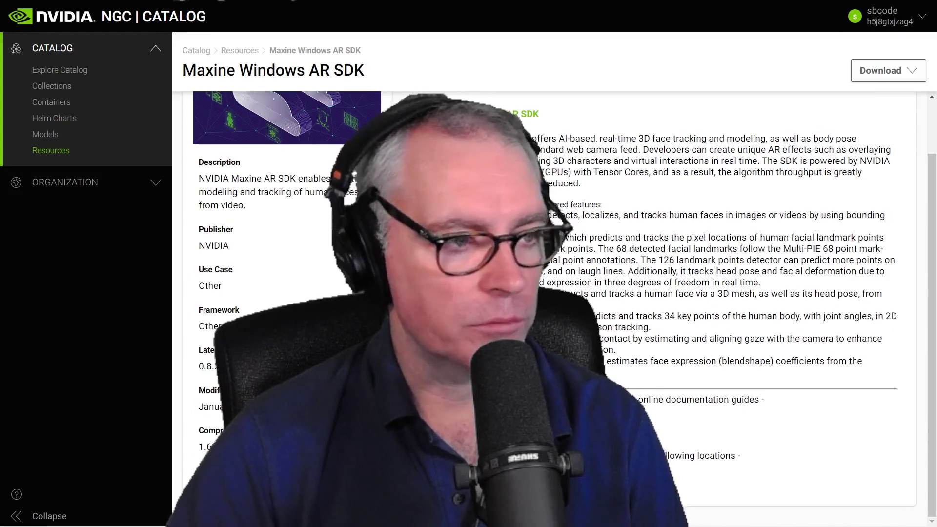
drag(493, 327, 644, 327)
drag(459, 338, 514, 342)
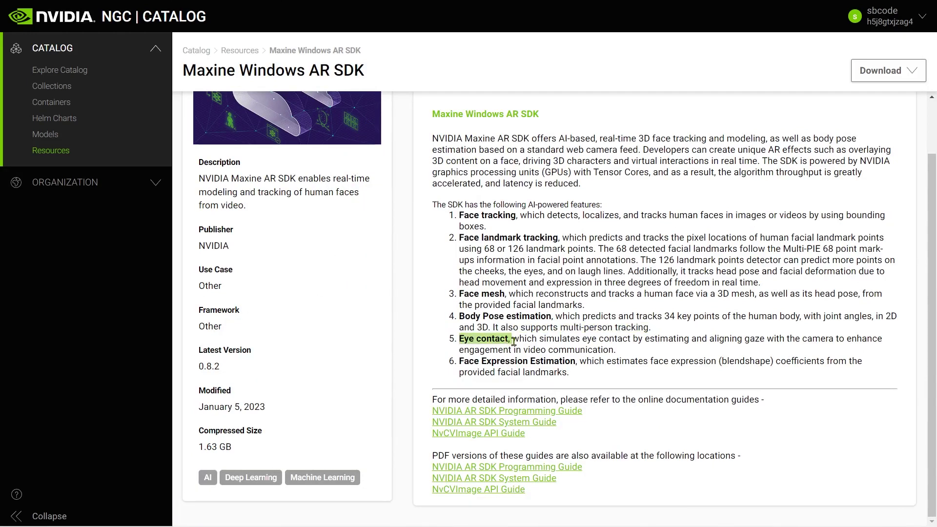
drag(601, 339, 568, 349)
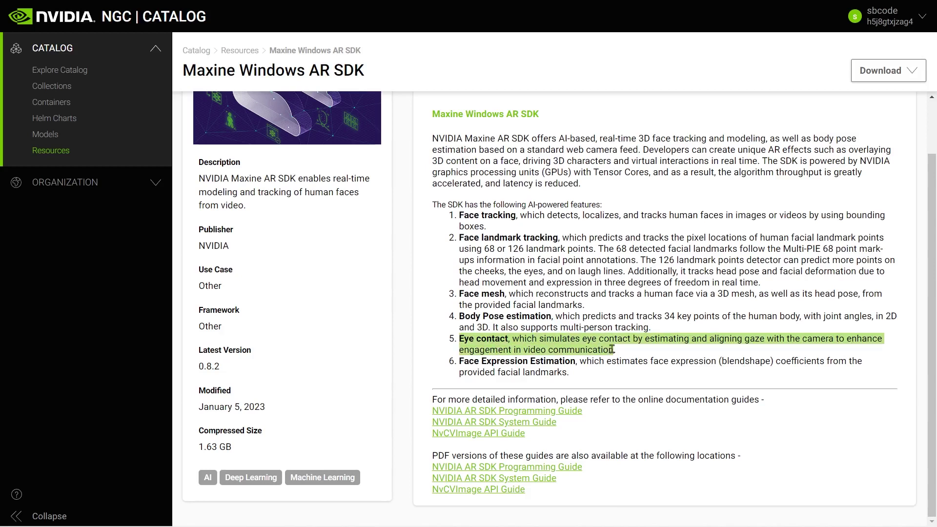
click(631, 330)
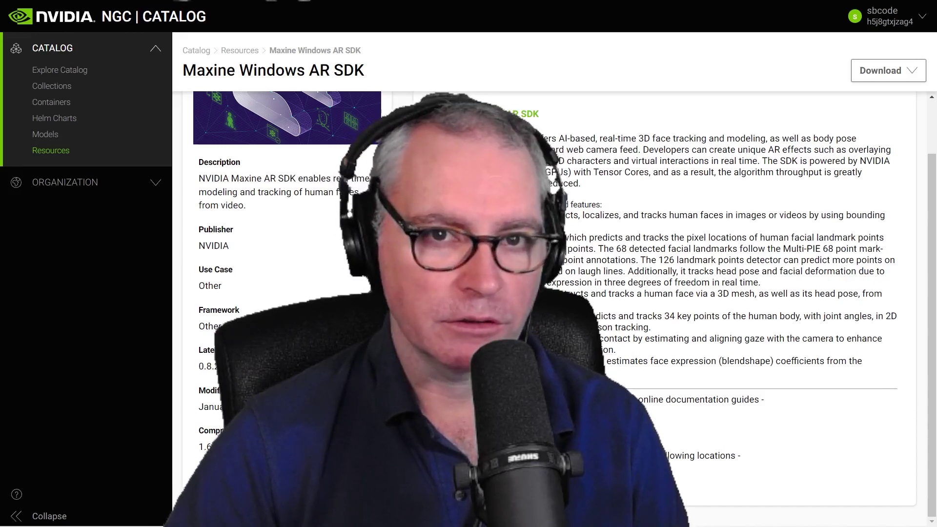
List the SDK's files and bring up options for the 1666.09 MB zip file
click(912, 76)
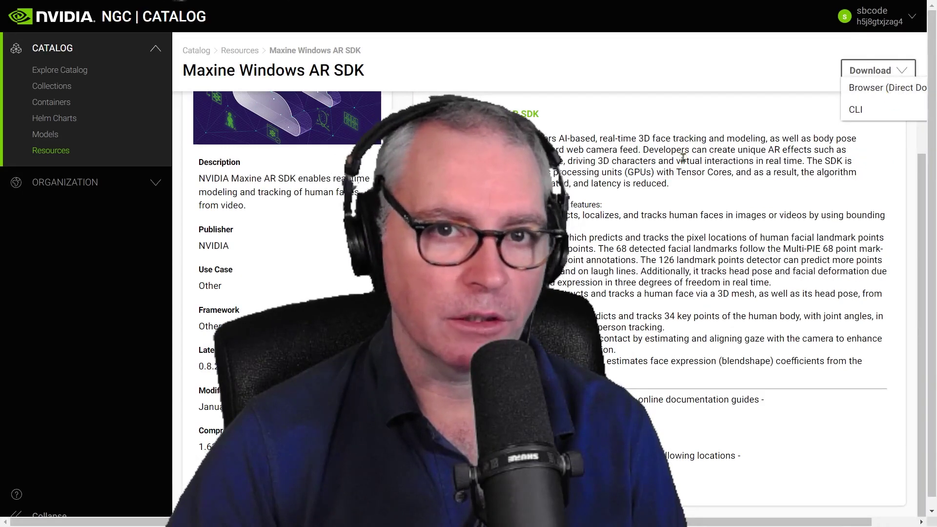
scroll(589, 198, up, 2)
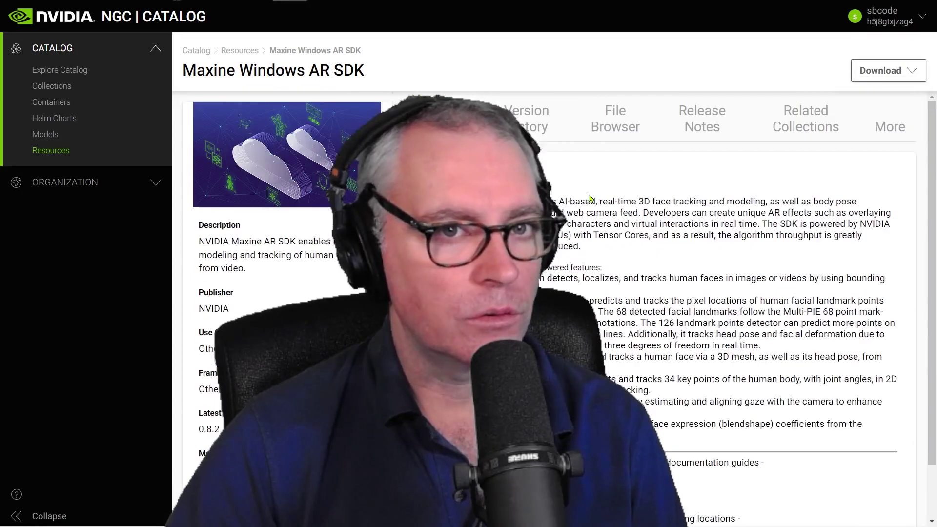
click(626, 139)
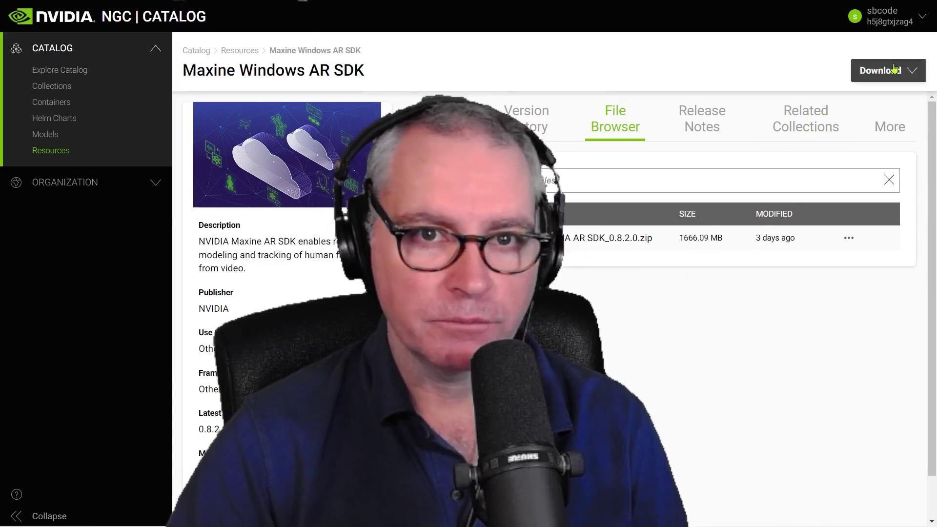
click(849, 238)
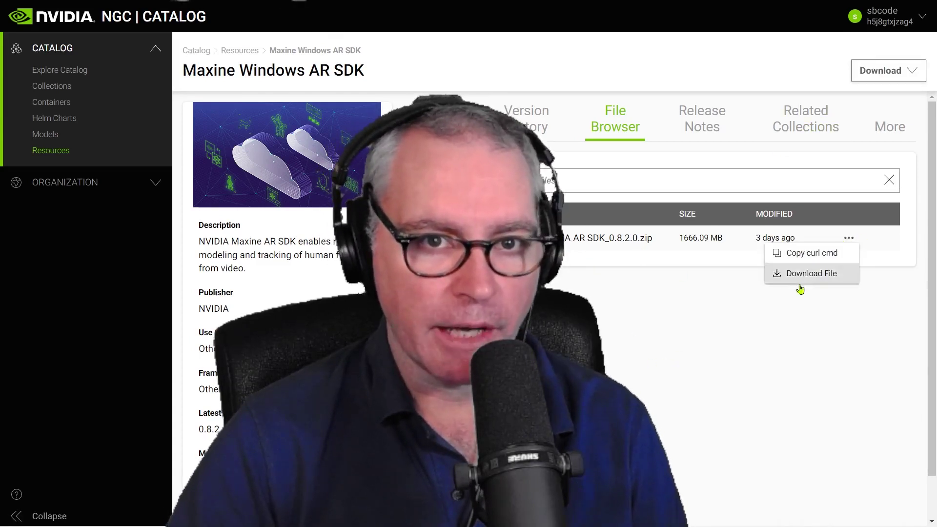
click(881, 70)
click(722, 319)
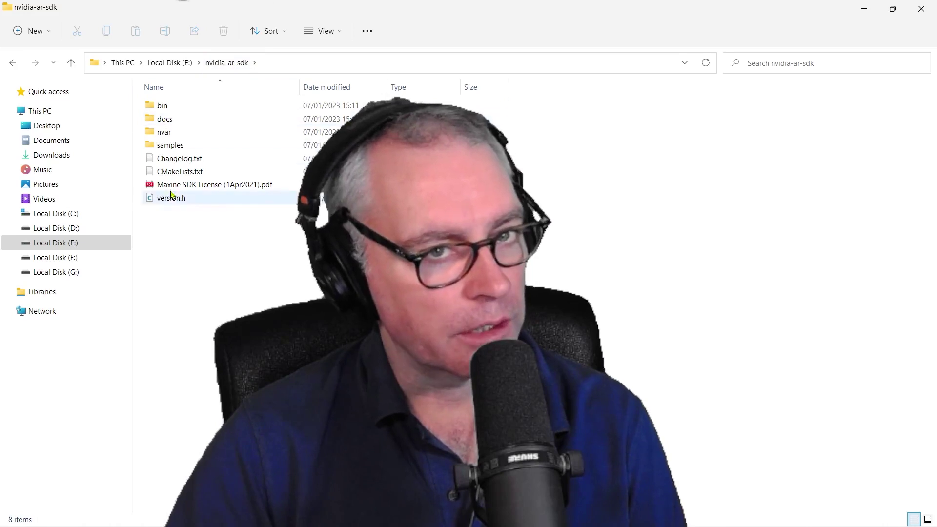
Open samples > GazeRedirect and select the run_local.bat script
mouse_move(226, 147)
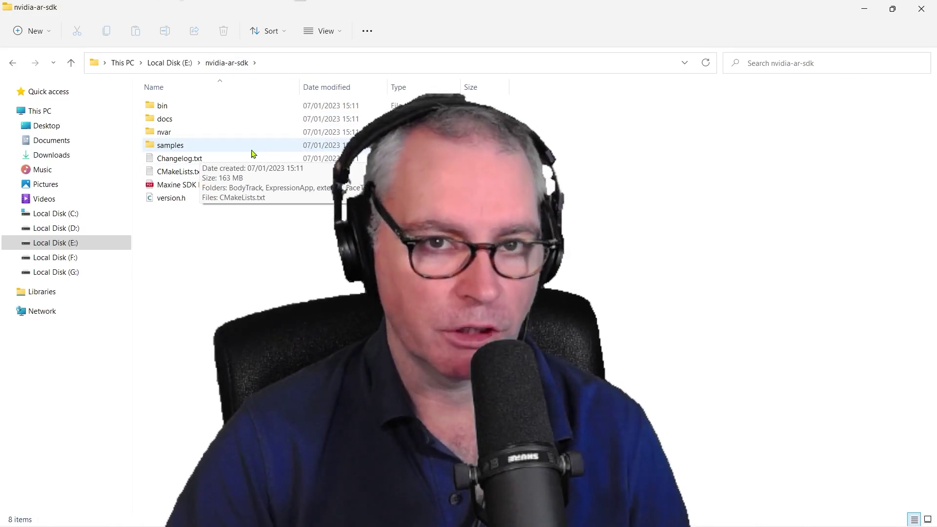
double_click(168, 146)
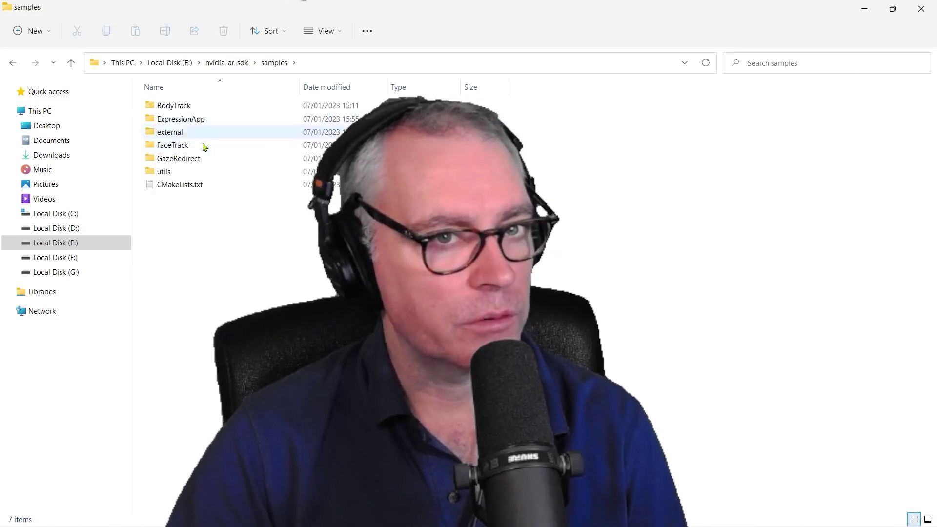
double_click(190, 145)
click(179, 199)
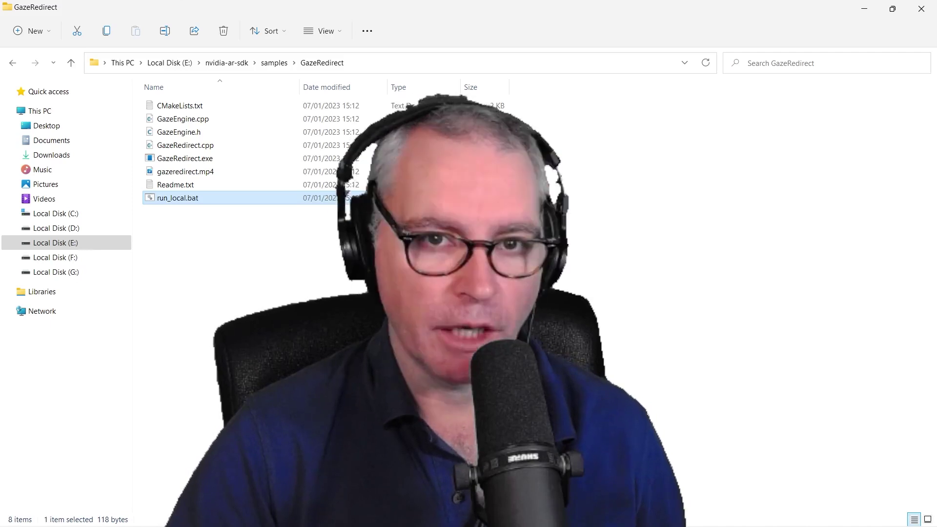
click(234, 247)
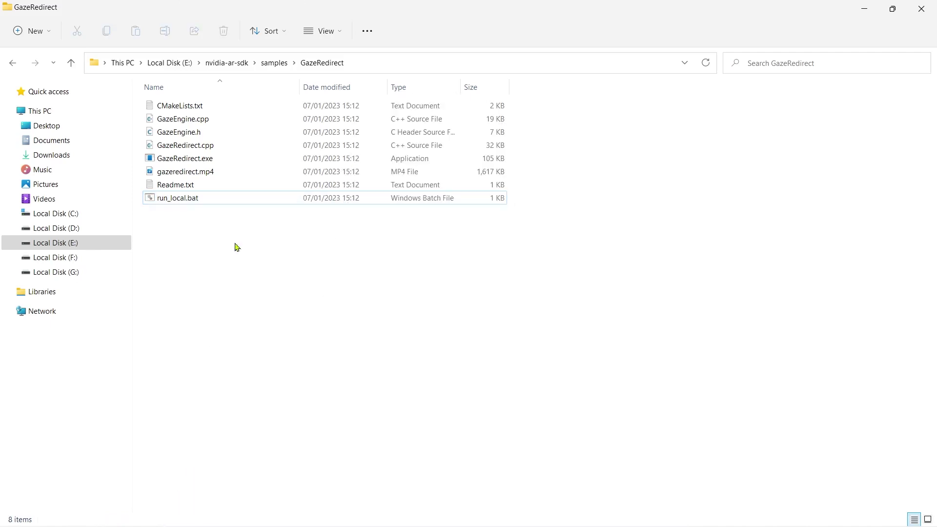
Run run_local.bat to start the GazeRedirect App with original and redirected webcam views
double_click(187, 201)
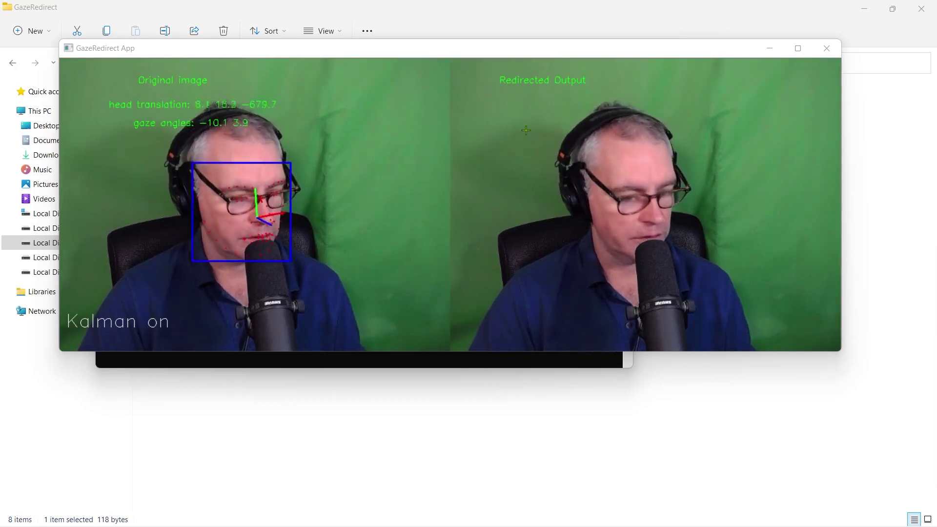
Hide GazeRedirect debug overlays (L), show only the redirected view (S), and reposition the window
click(562, 128)
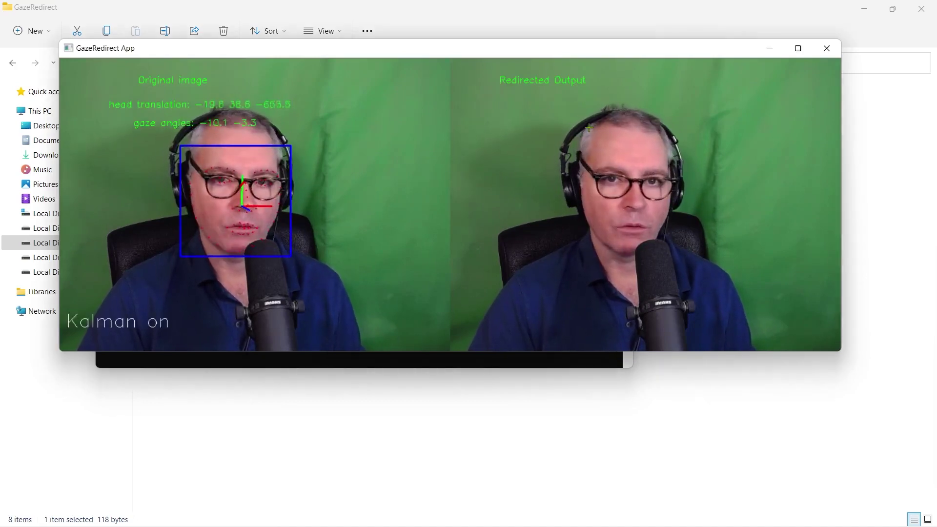
key(l)
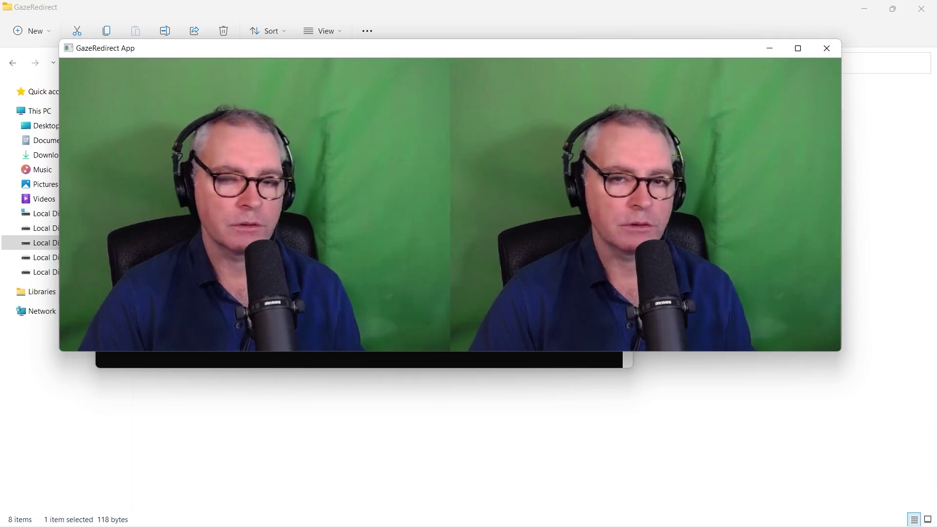
key(s)
drag(279, 51, 435, 46)
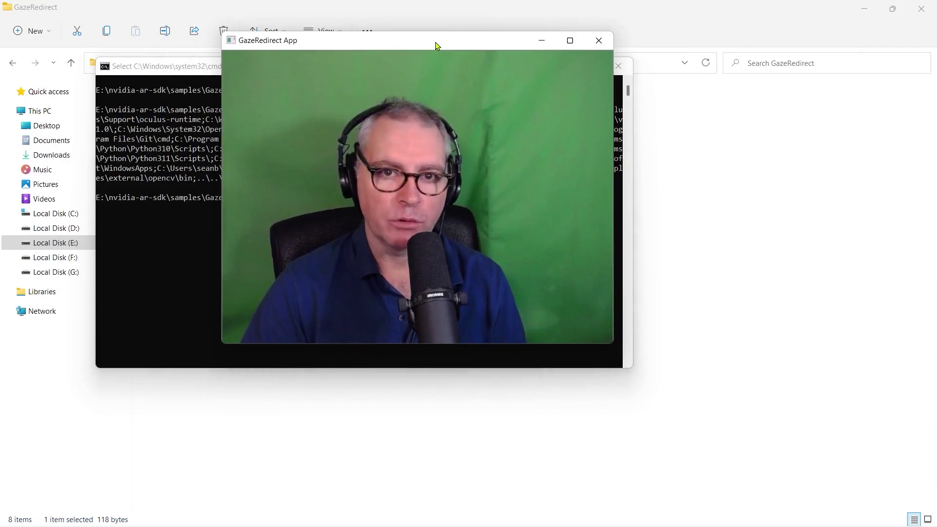
drag(436, 46, 410, 42)
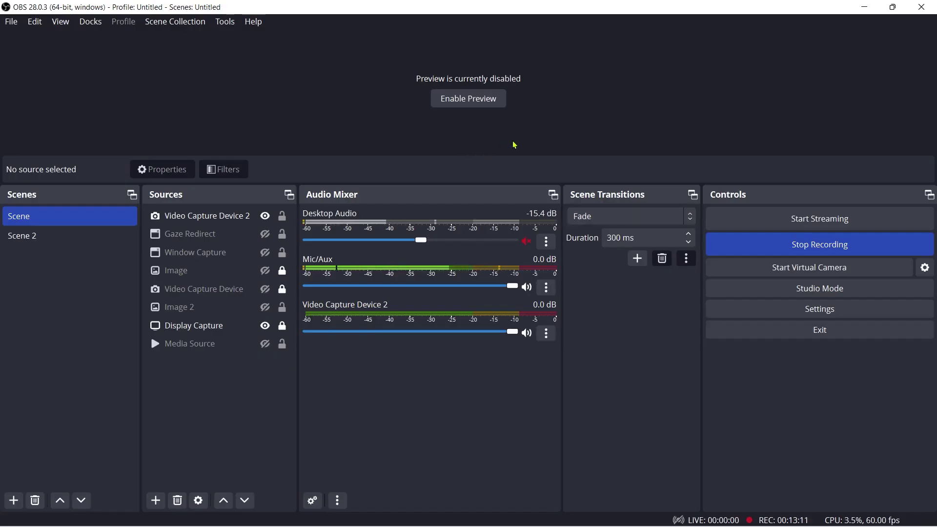
Delete the Gaze Redirect source from the scene's Sources list
click(222, 222)
click(198, 239)
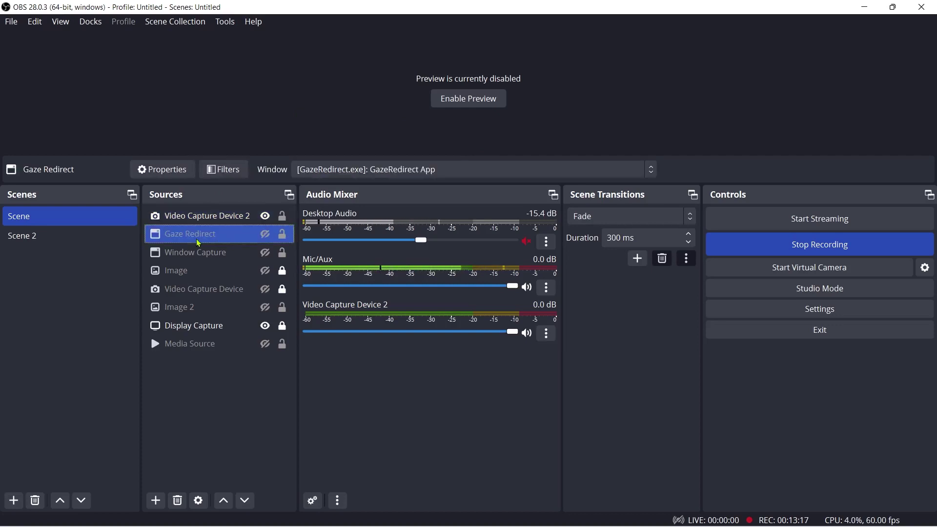
right_click(198, 241)
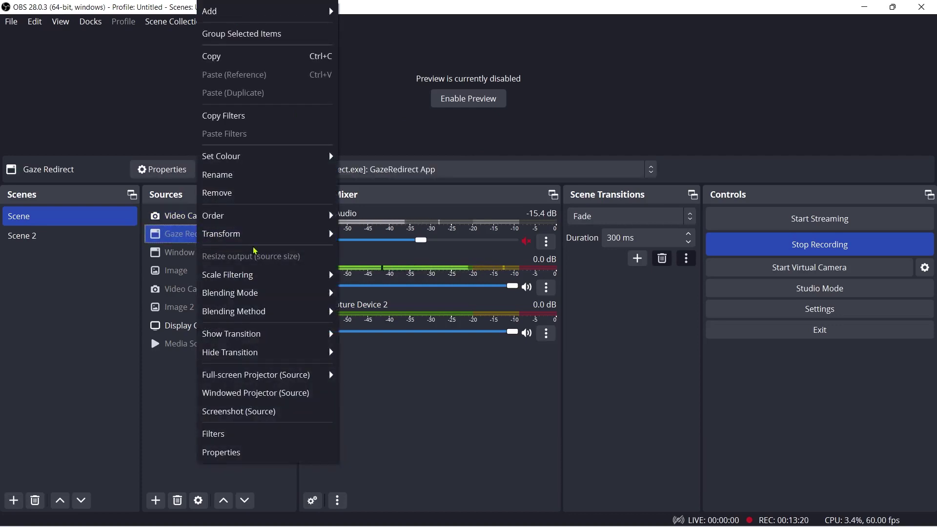
click(227, 199)
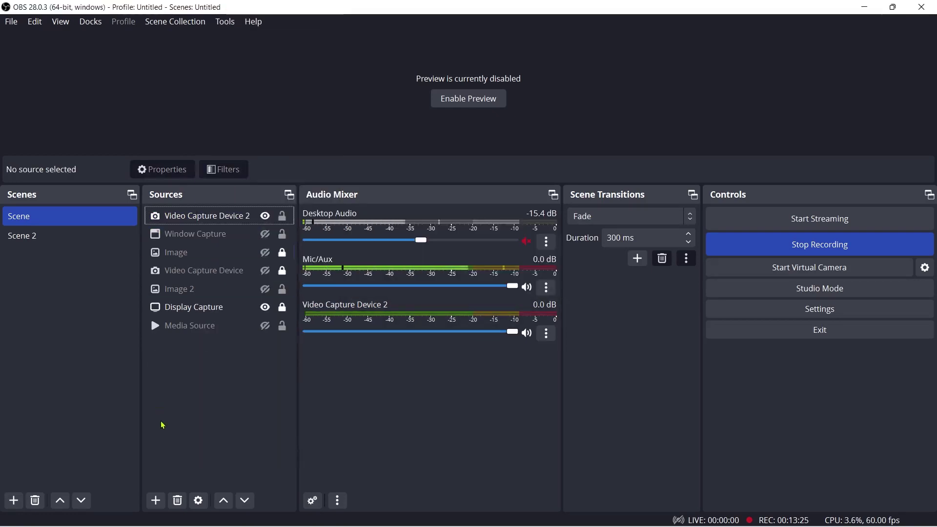
Add a Window Capture source named 'Gaze Redirect' capturing the GazeRedirect App window
click(156, 503)
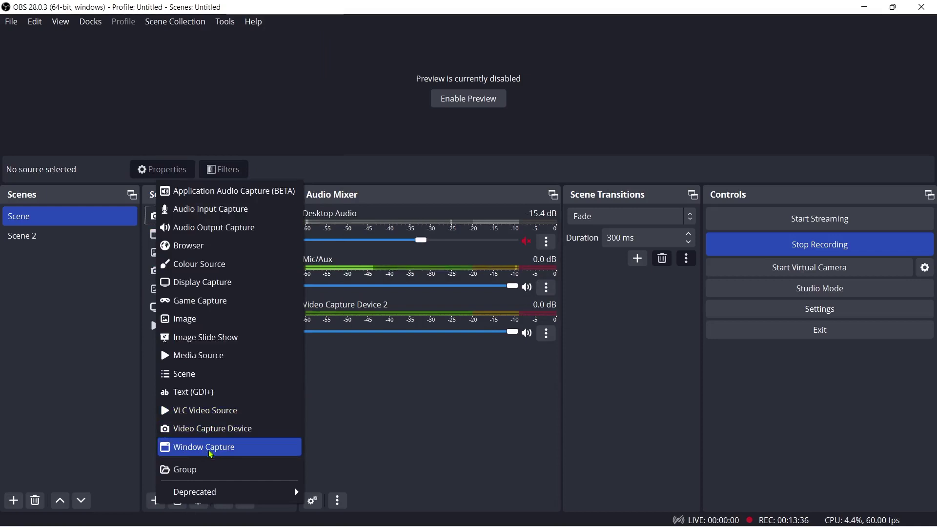
click(186, 447)
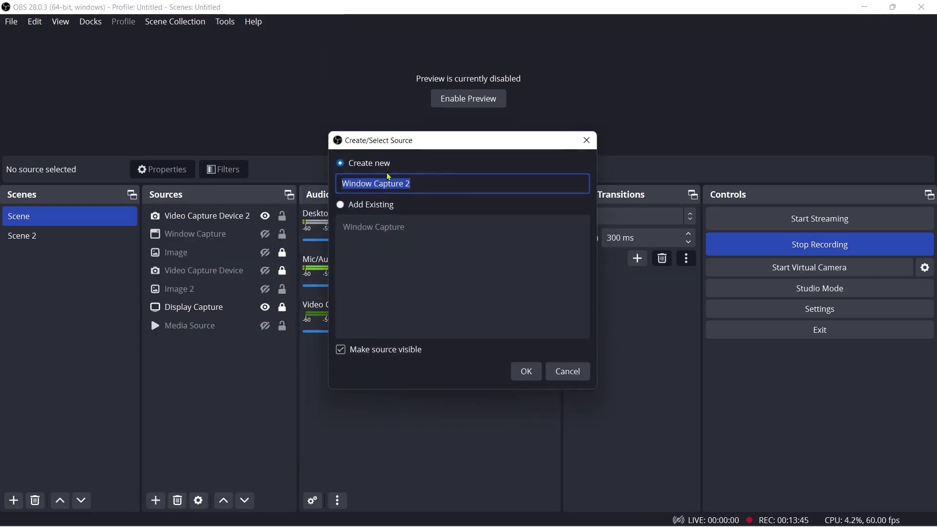
text(Gaze Red)
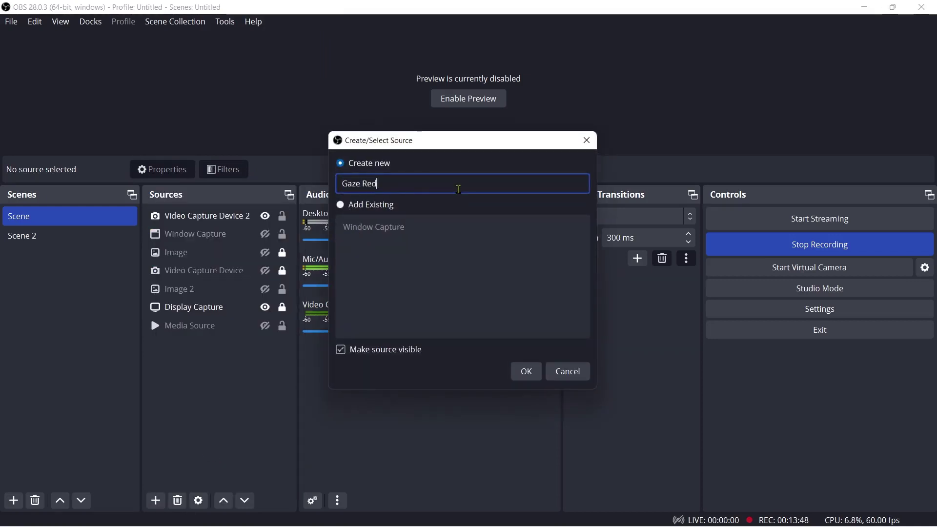
text(irect)
click(526, 371)
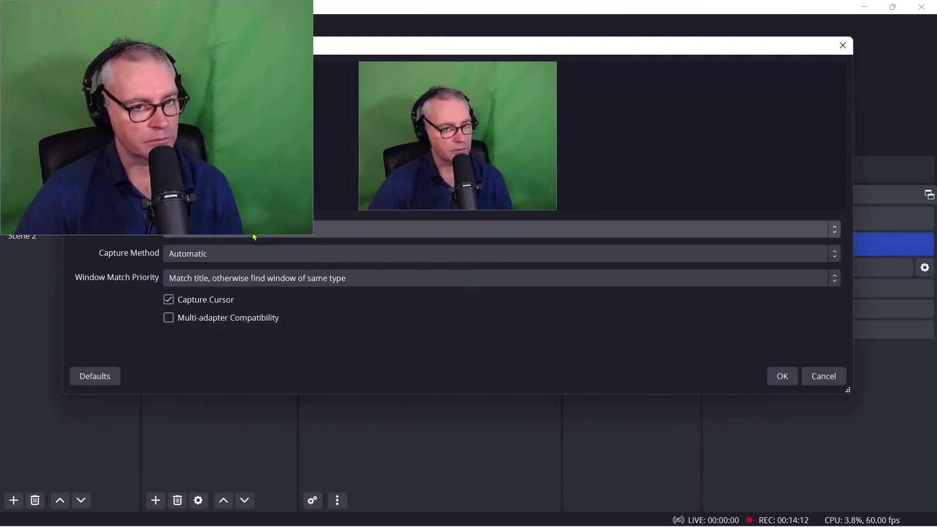
click(317, 233)
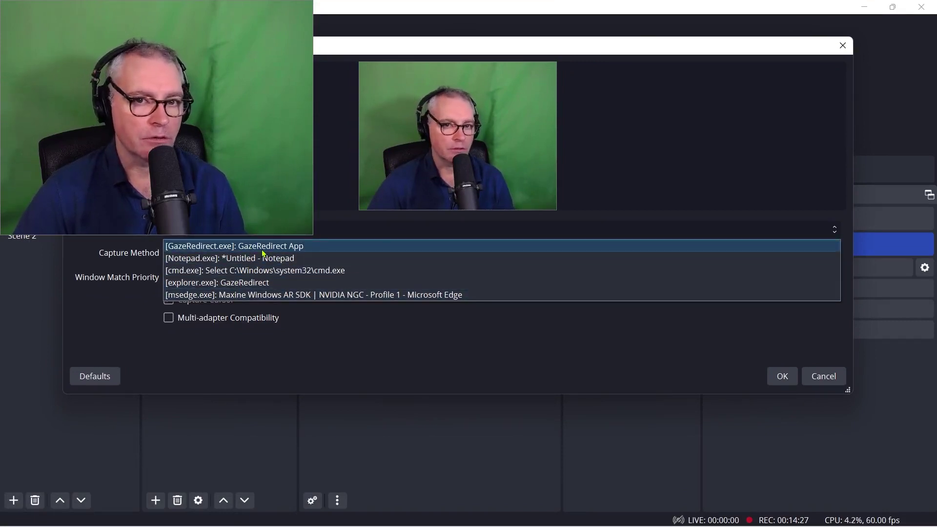
click(197, 250)
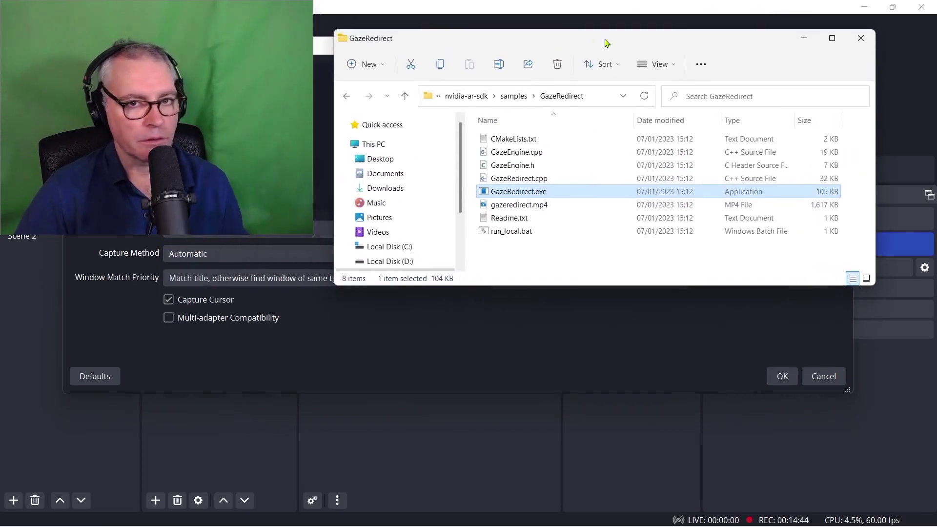
drag(605, 43, 591, 49)
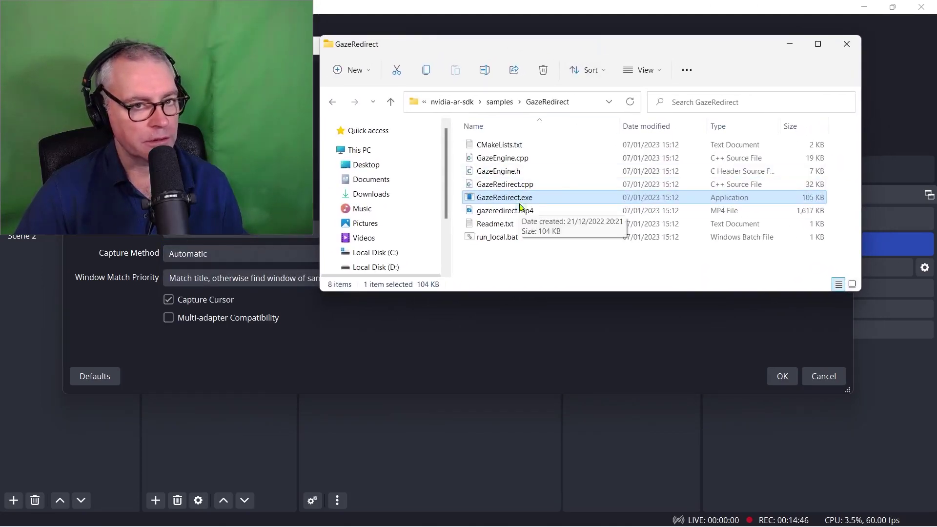
Open run_local.bat in Notepad for editing
click(501, 239)
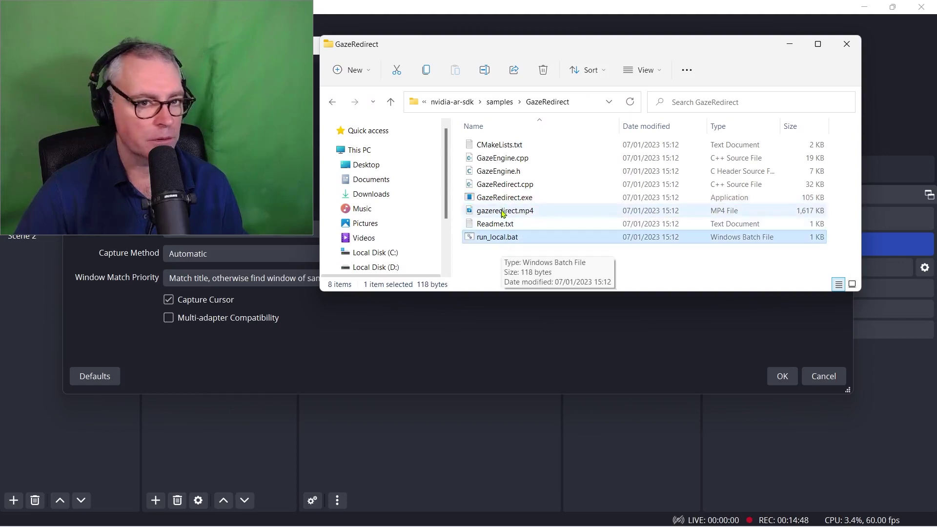
right_click(502, 238)
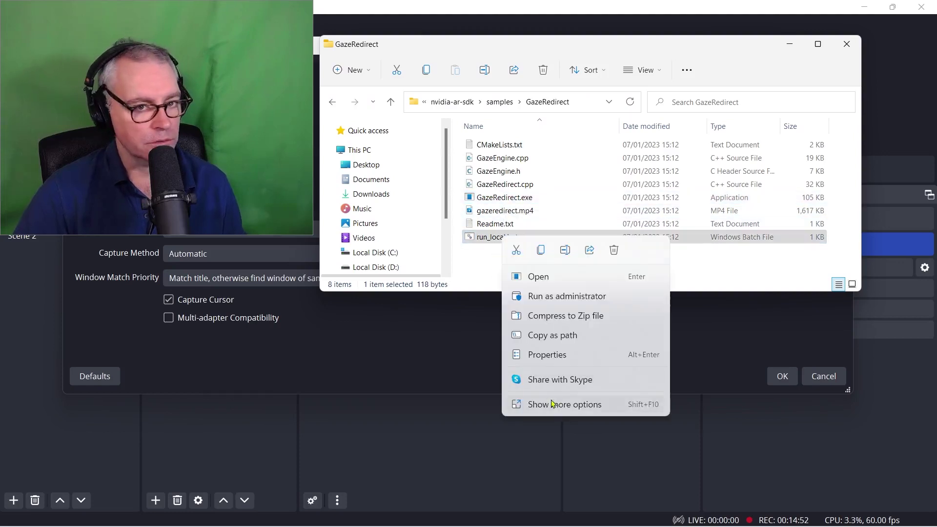
click(556, 409)
click(586, 175)
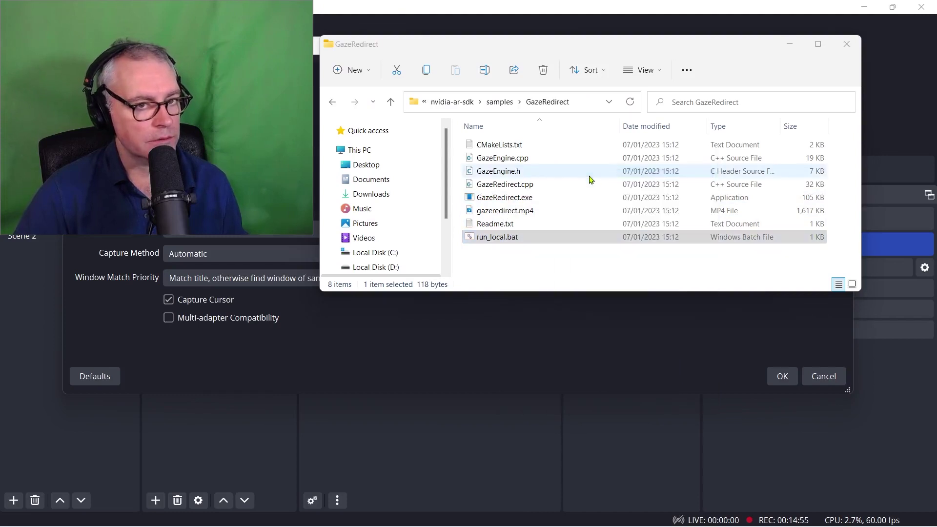
Inspect the GazeRedirect.exe command and model path, then close Notepad and the folder
drag(587, 339, 279, 310)
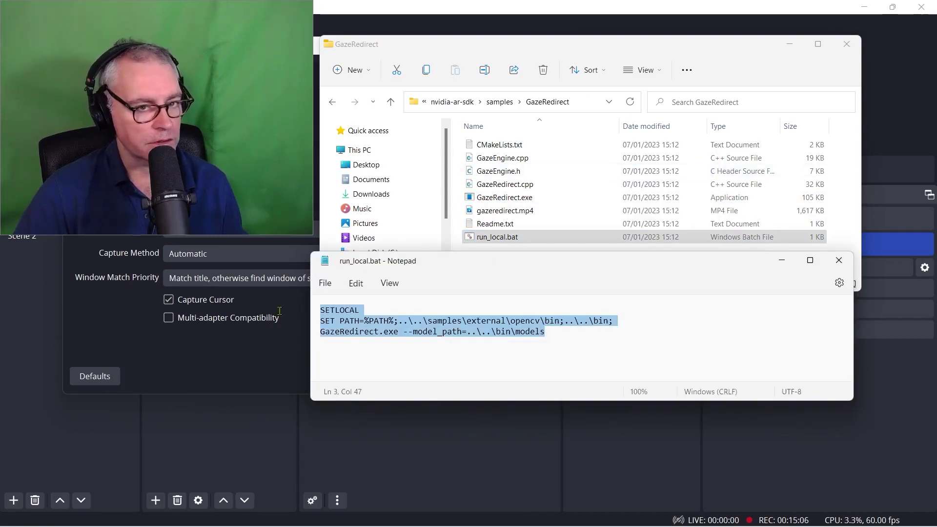
click(428, 333)
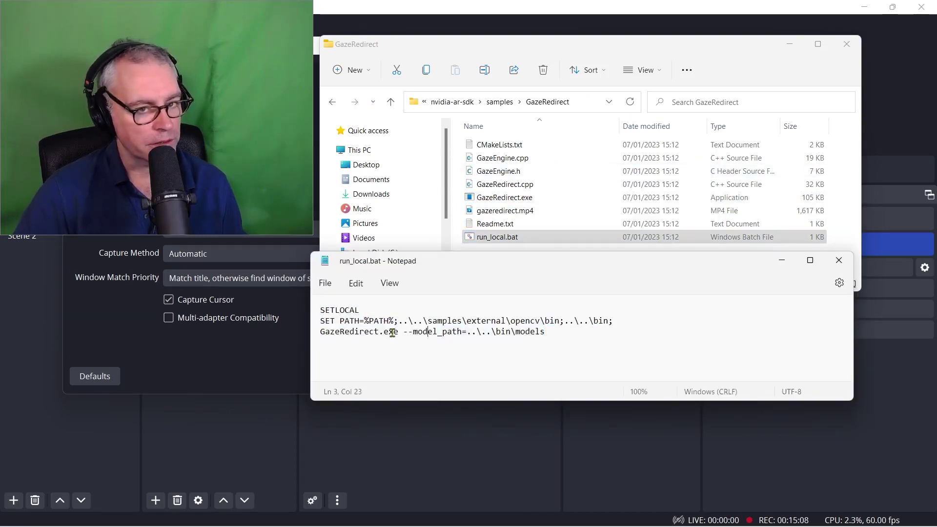
double_click(397, 333)
drag(554, 333, 389, 333)
click(549, 334)
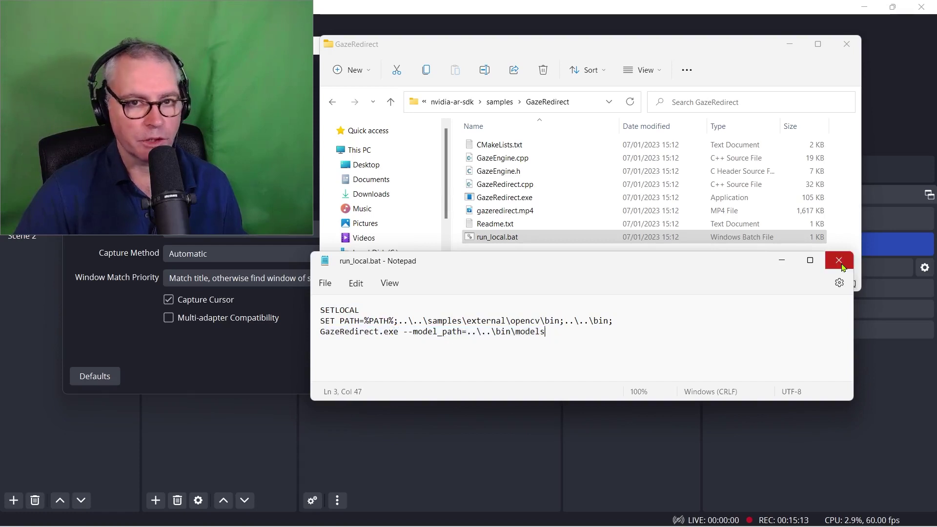
click(839, 260)
click(846, 44)
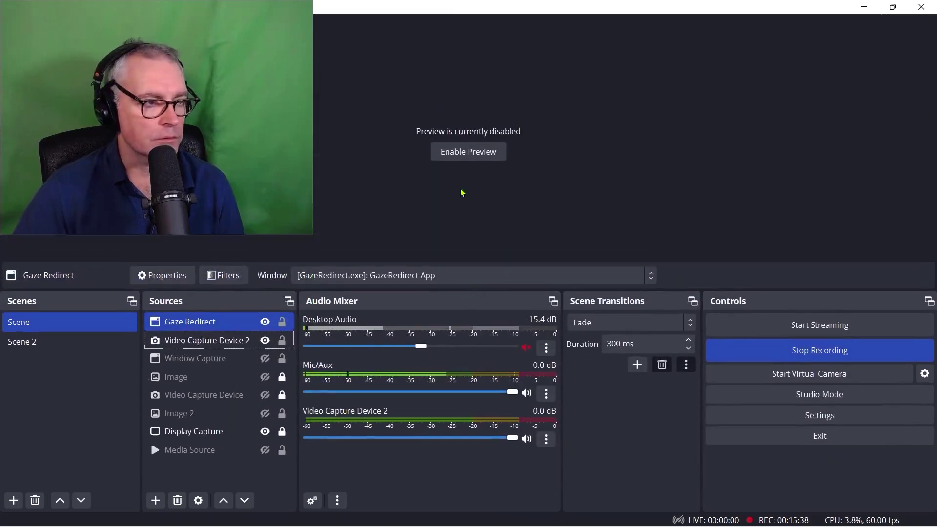
Re-enable the preview and shift the Gaze Redirect capture slightly right
click(468, 152)
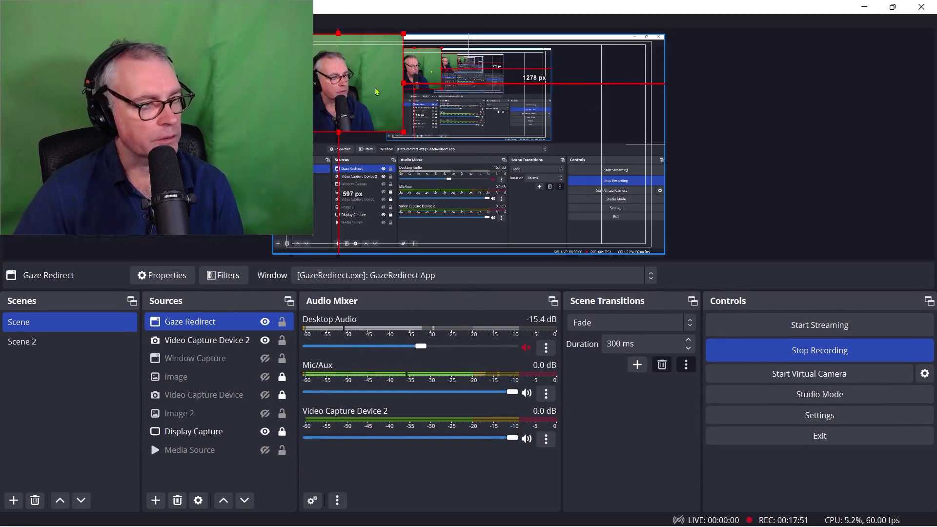
mouse_move(375, 89)
mouse_down()
mouse_move(420, 91)
mouse_move(359, 99)
mouse_up()
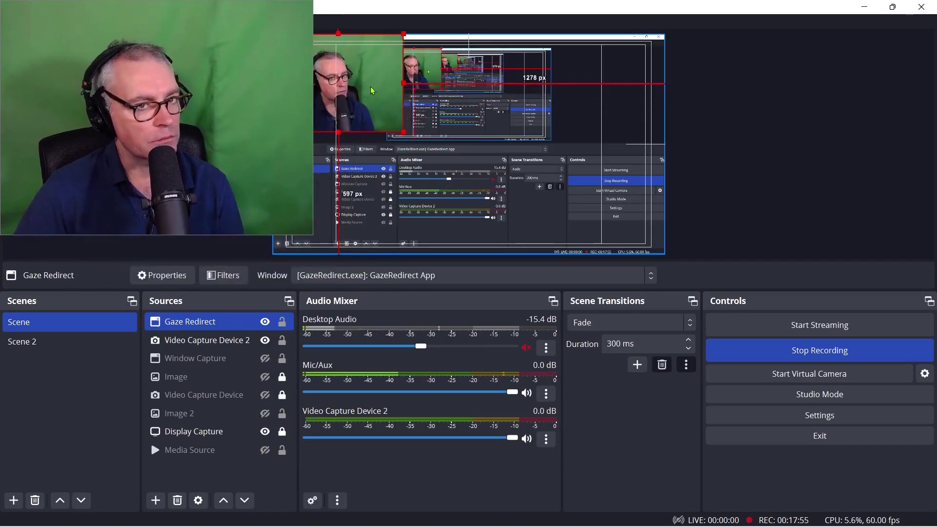
right_click(201, 322)
Add a Chroma Key filter to the Gaze Redirect source
click(218, 434)
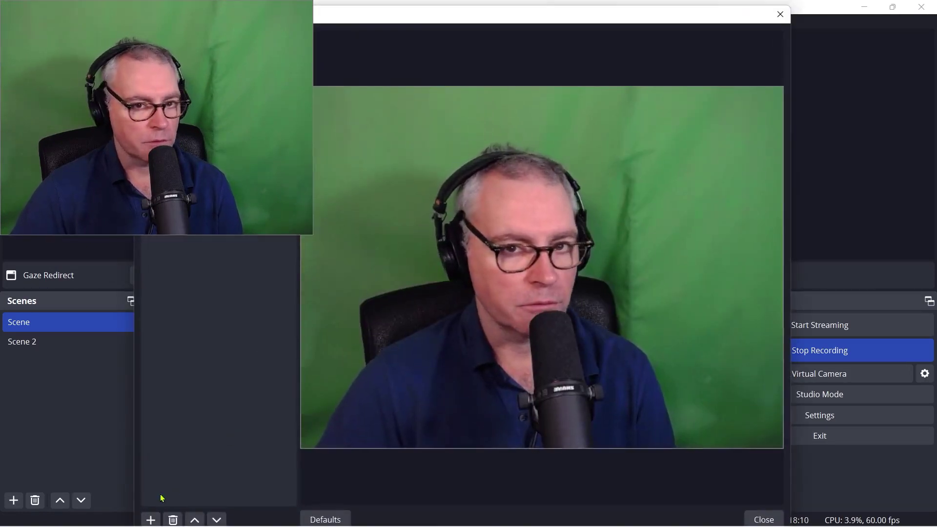
click(151, 519)
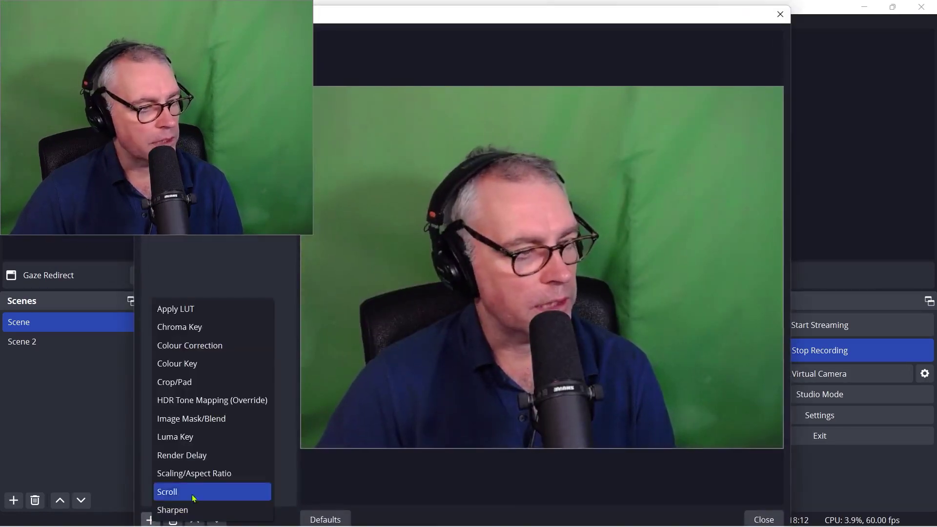
click(176, 328)
click(433, 298)
Set the key colour type to Custom, sampling green #286238 from the screen
click(476, 205)
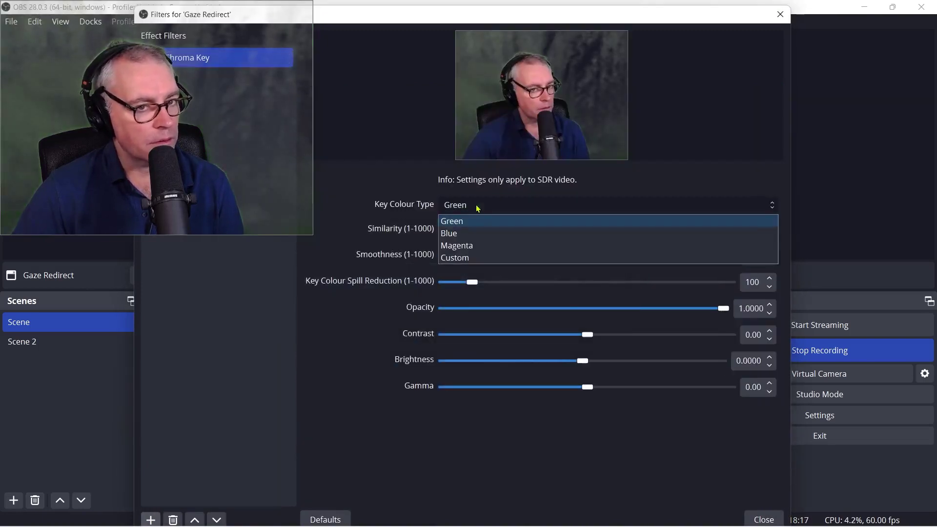
click(465, 258)
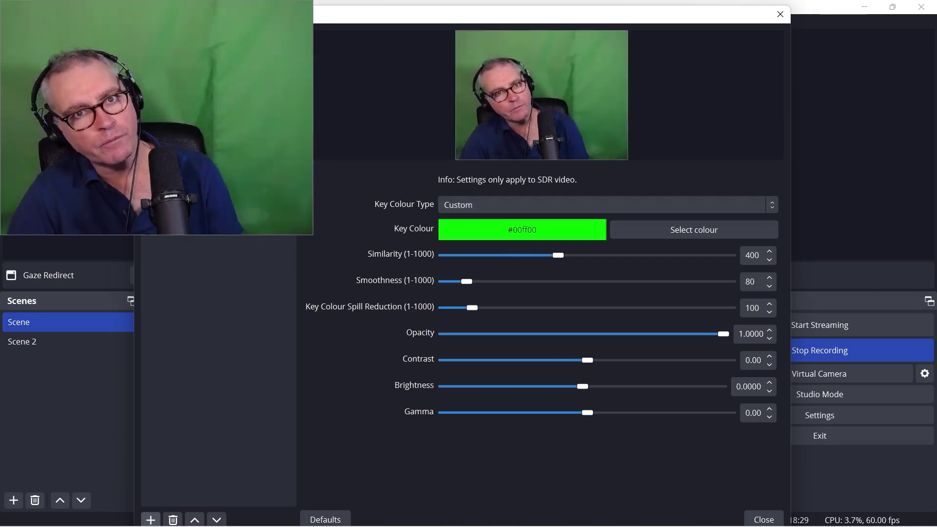
click(691, 235)
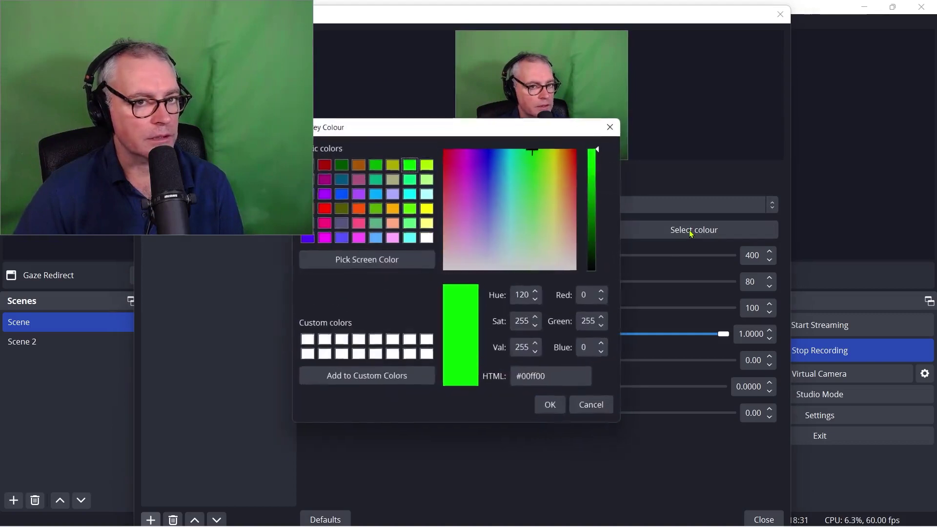
click(368, 265)
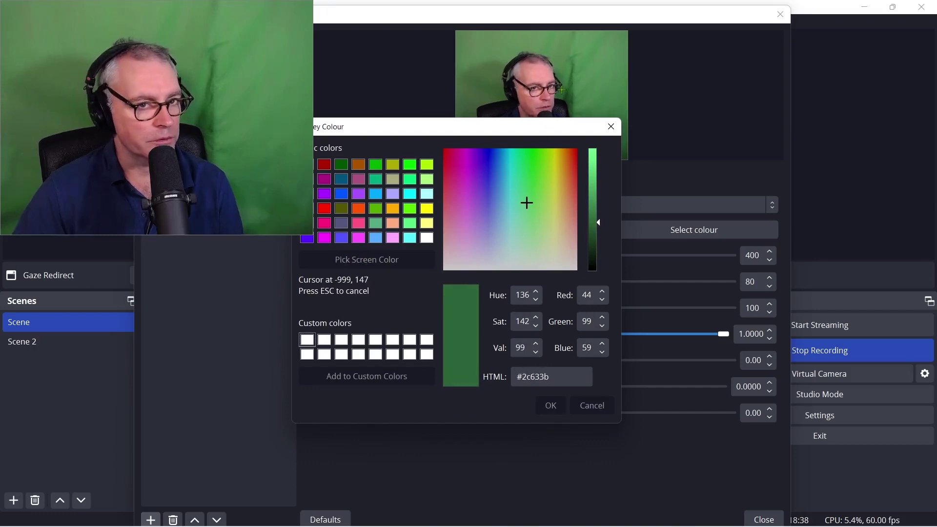
click(553, 406)
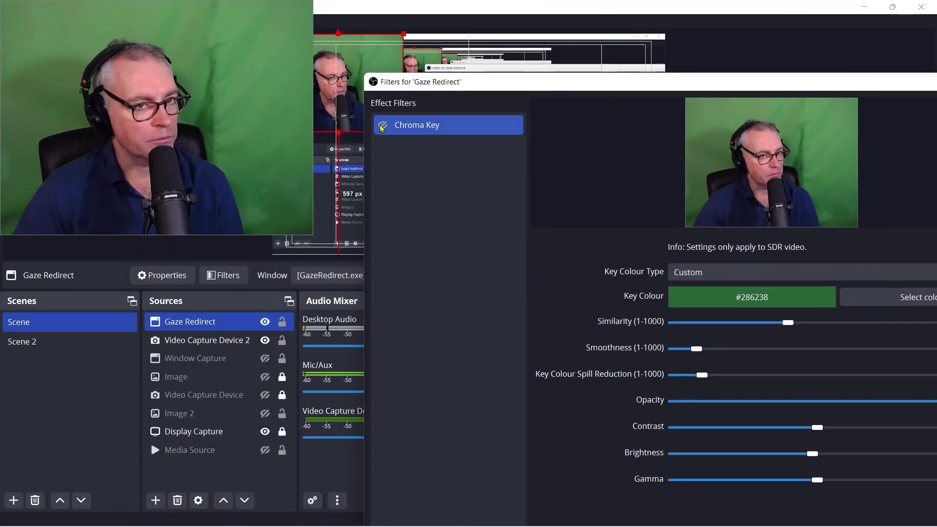
Set Chroma Key Similarity 71, Smoothness 1 and Spill Reduction 1, then close the filters
drag(614, 86, 381, 20)
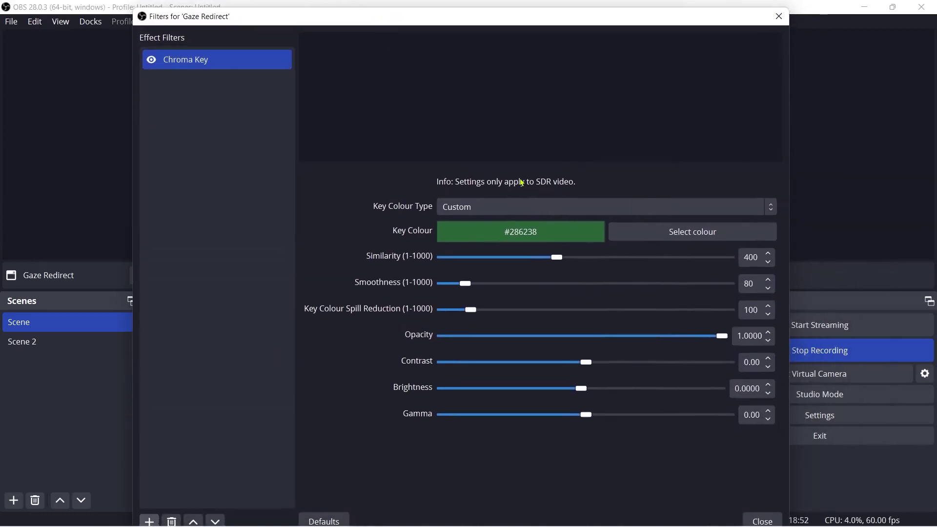
drag(558, 261, 442, 285)
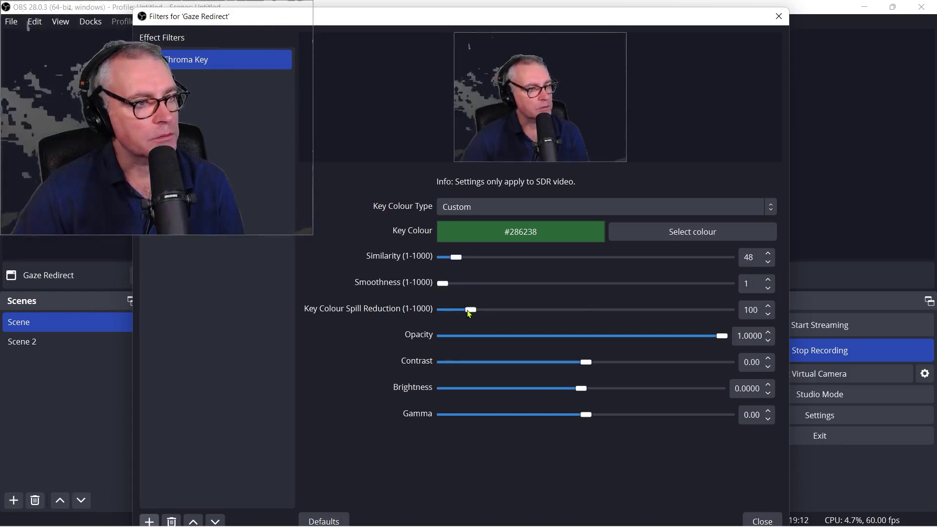
drag(470, 313, 442, 312)
drag(457, 258, 467, 261)
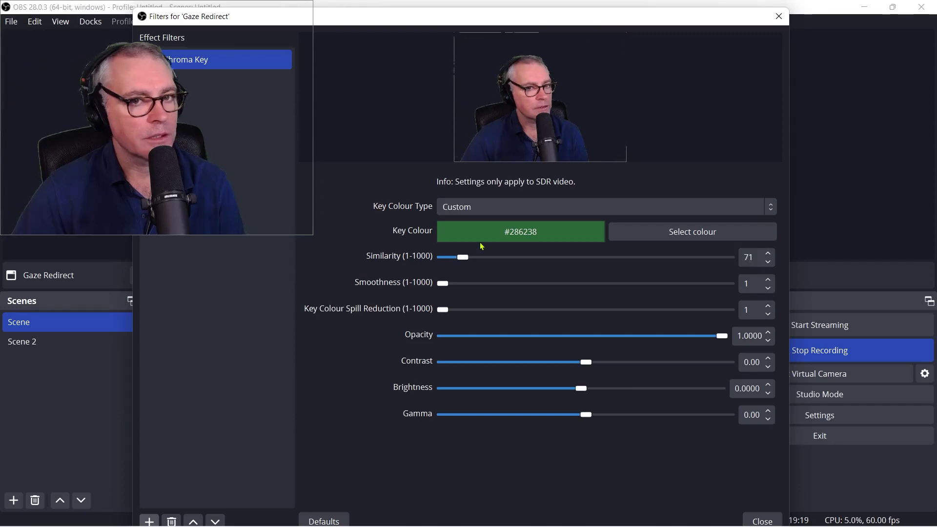
click(763, 521)
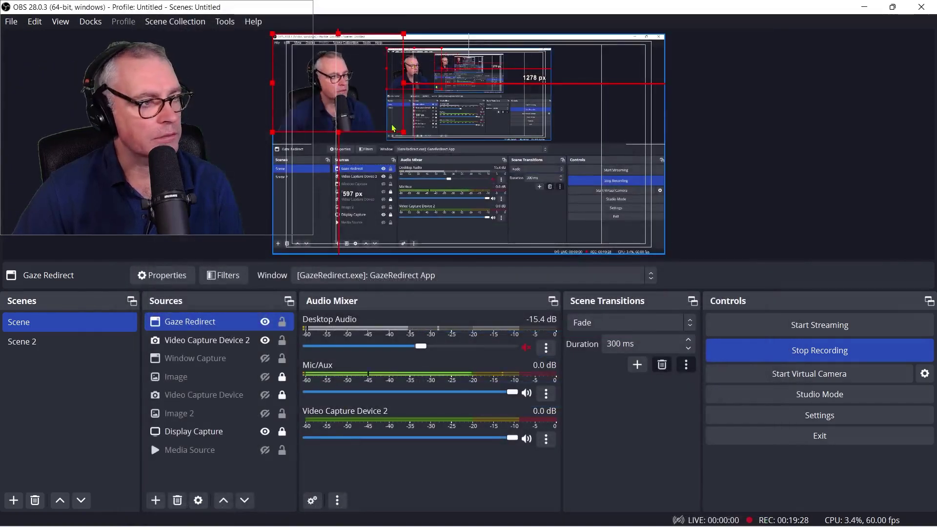
Enlarge the Gaze Redirect capture with its corner handle and shift it left toward the centre
drag(403, 131, 621, 259)
drag(487, 219, 484, 219)
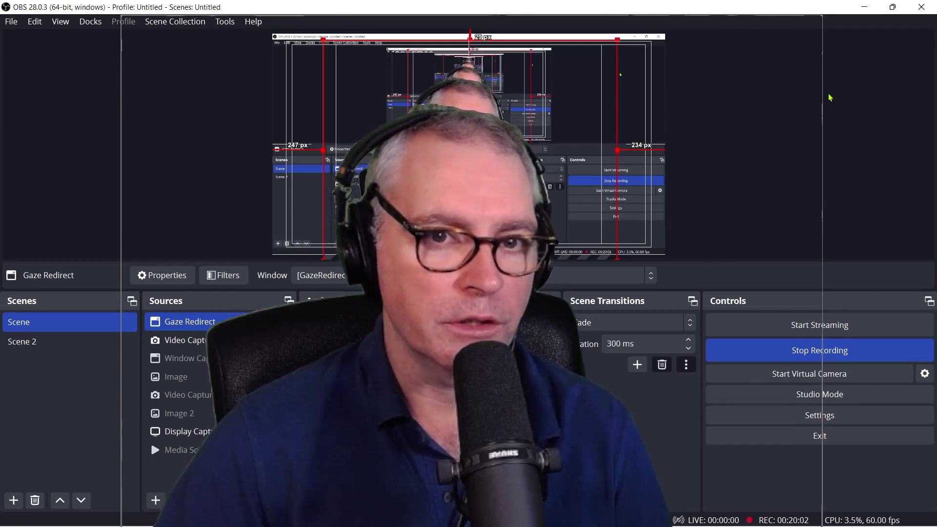
click(664, 120)
Align the Gaze Redirect capture to the scene's horizontal centre guide
click(190, 321)
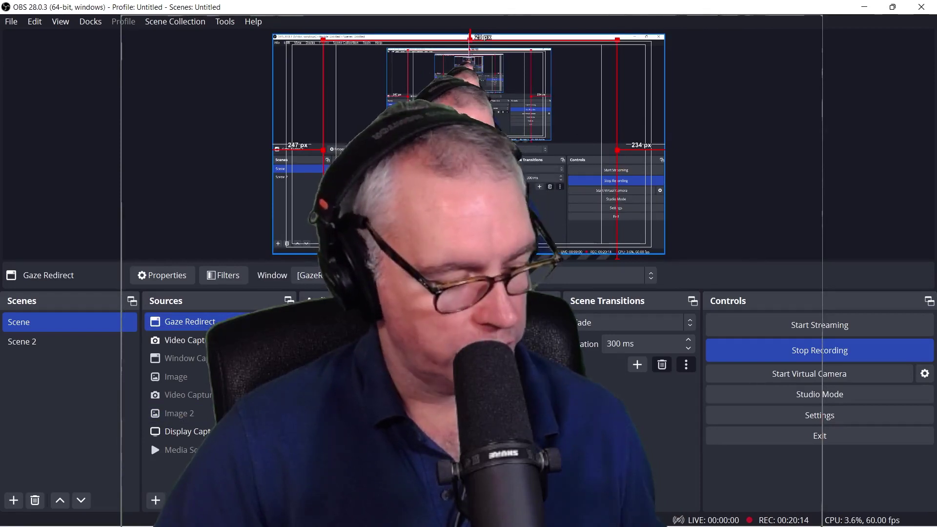
drag(322, 149, 324, 150)
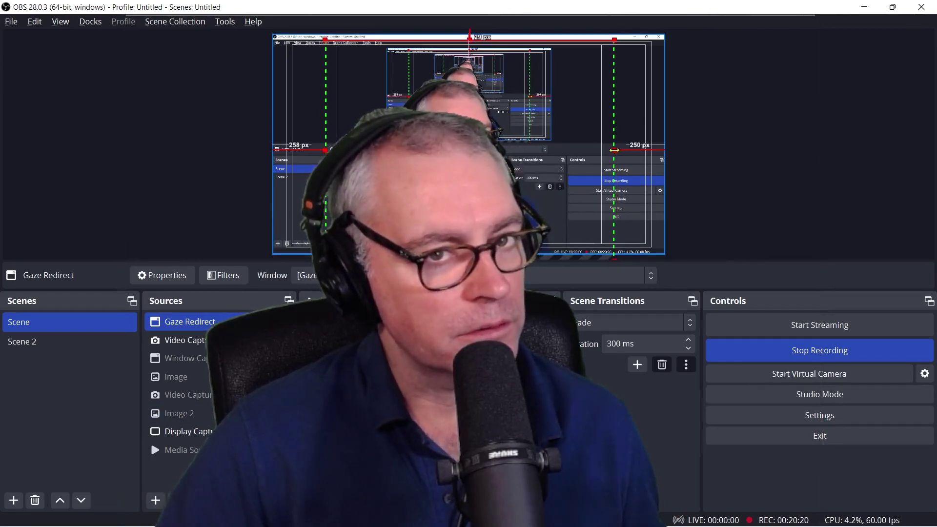
click(635, 135)
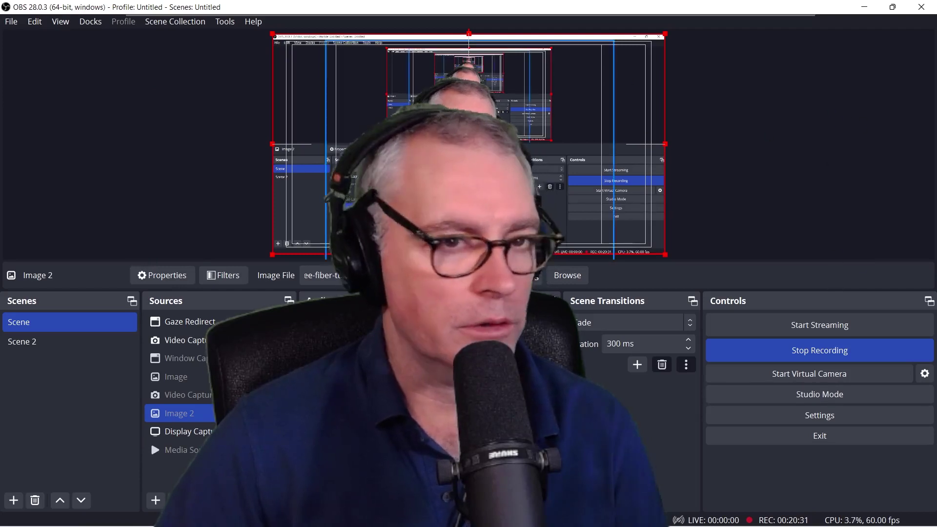
right_click(728, 108)
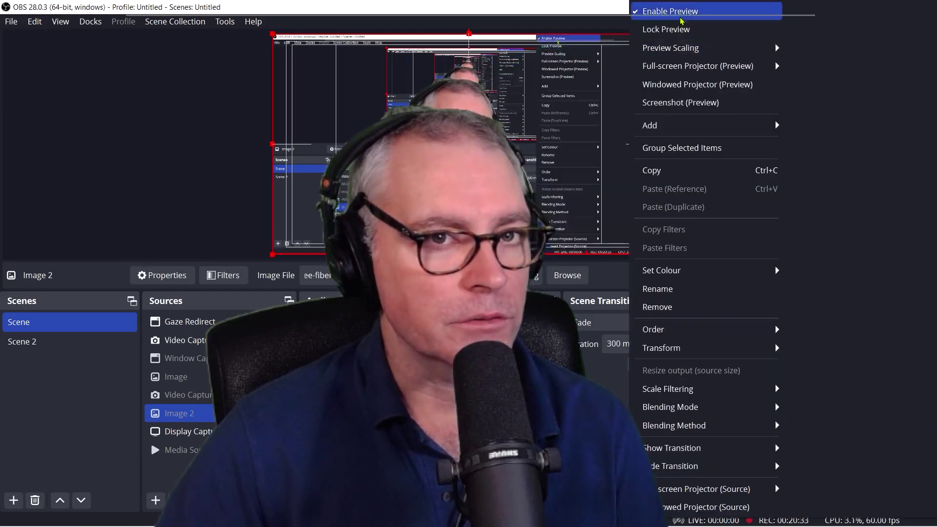
Uncheck Enable Preview so the OBS scene preview is disabled
click(717, 11)
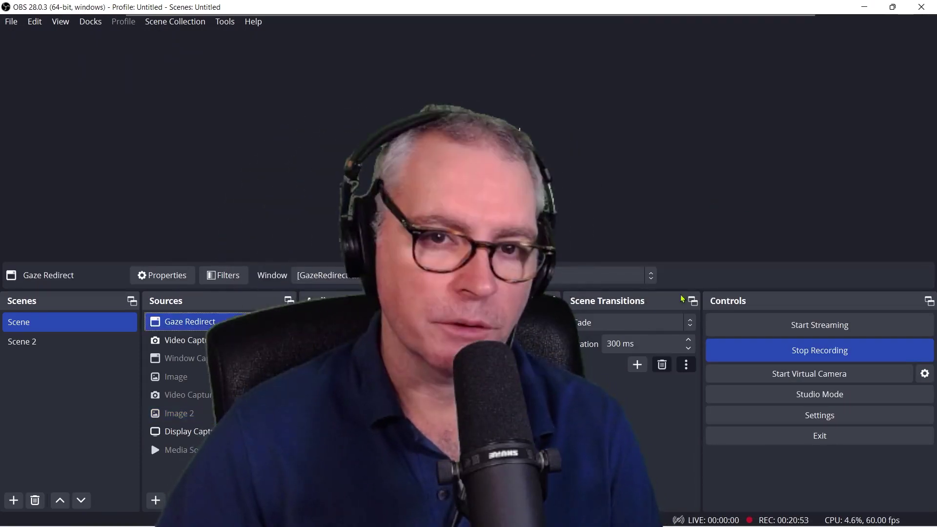
key(shift+Down)
key(shift+Up)
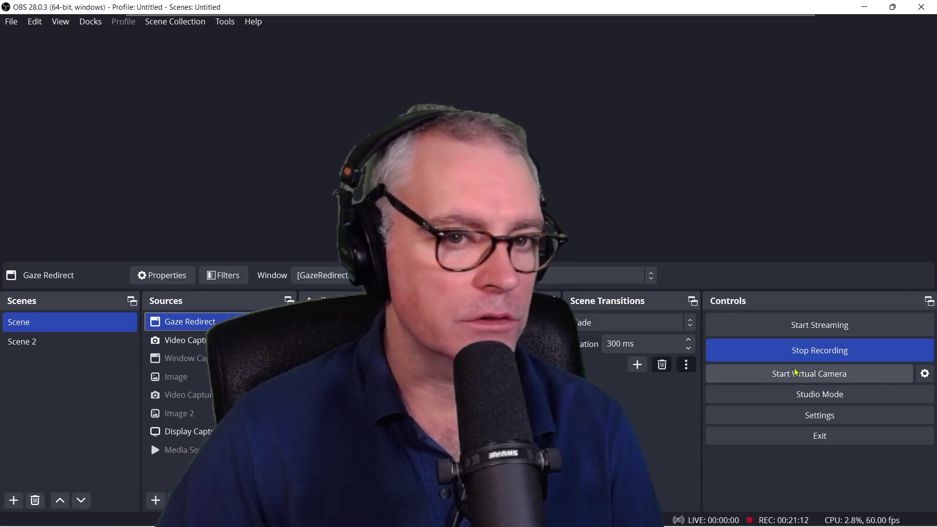
Start the OBS Virtual Camera and select OBS Virtual Camera as Signal's video device
click(810, 376)
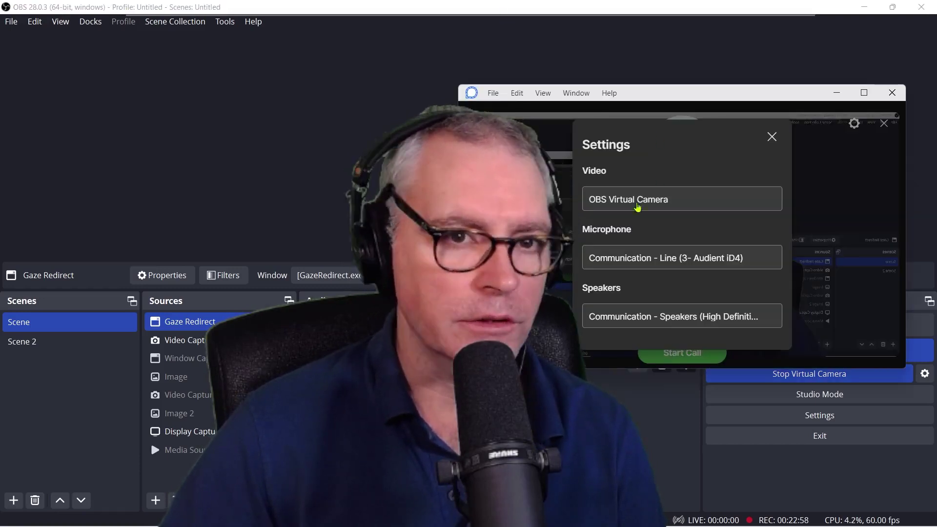
click(670, 205)
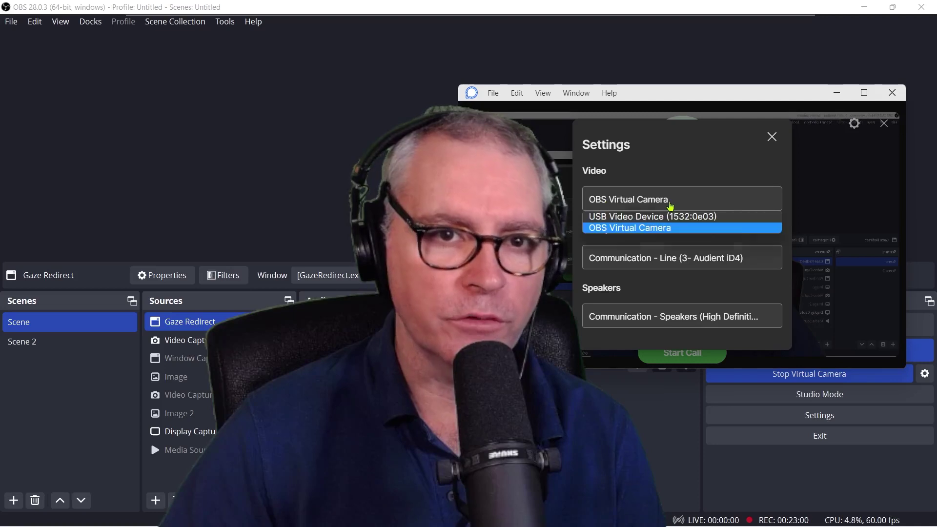
click(633, 232)
click(835, 376)
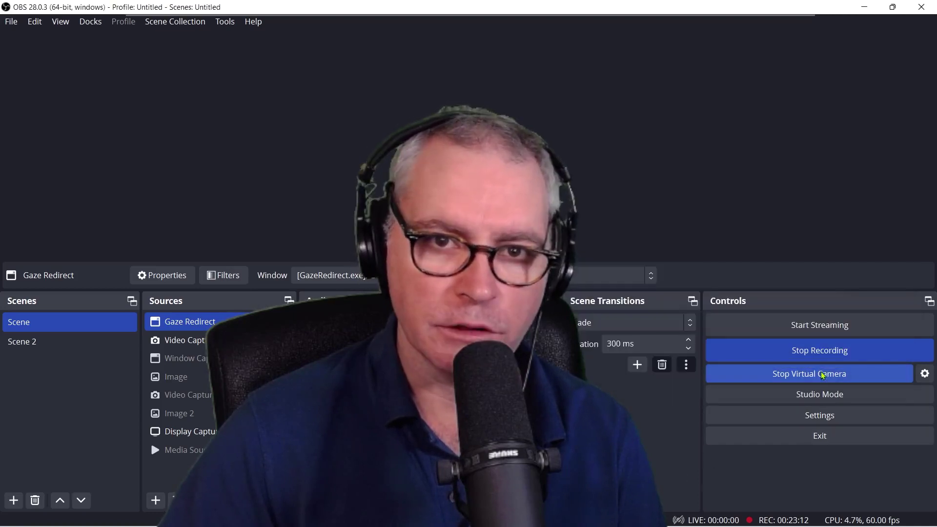